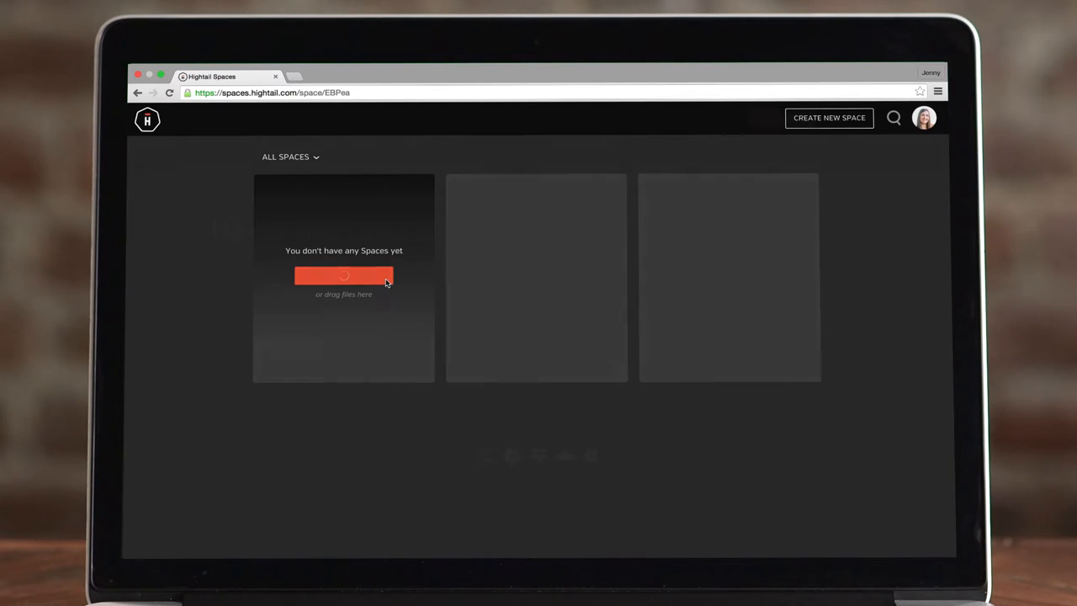
# Upload Headshot.png, Hightail Spaces - Call Sheet.pdf and Hightail_Spaces.mp4 from the Desktop into the new space
pyautogui.click(487, 458)
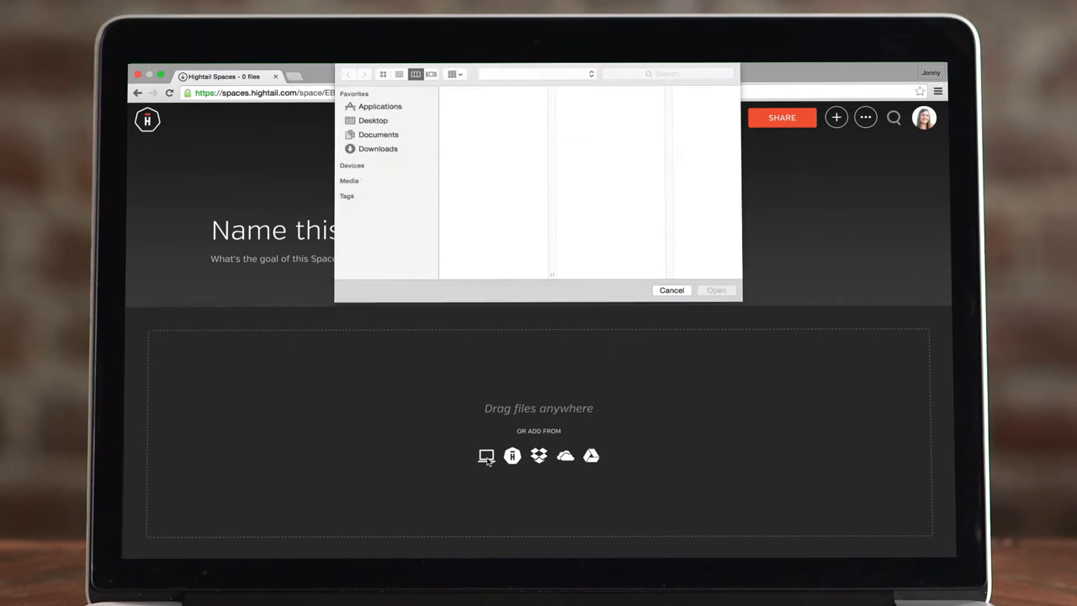
pyautogui.moveTo(484, 133)
pyautogui.mouseDown()
pyautogui.moveTo(484, 91)
pyautogui.moveTo(473, 370)
pyautogui.mouseUp()
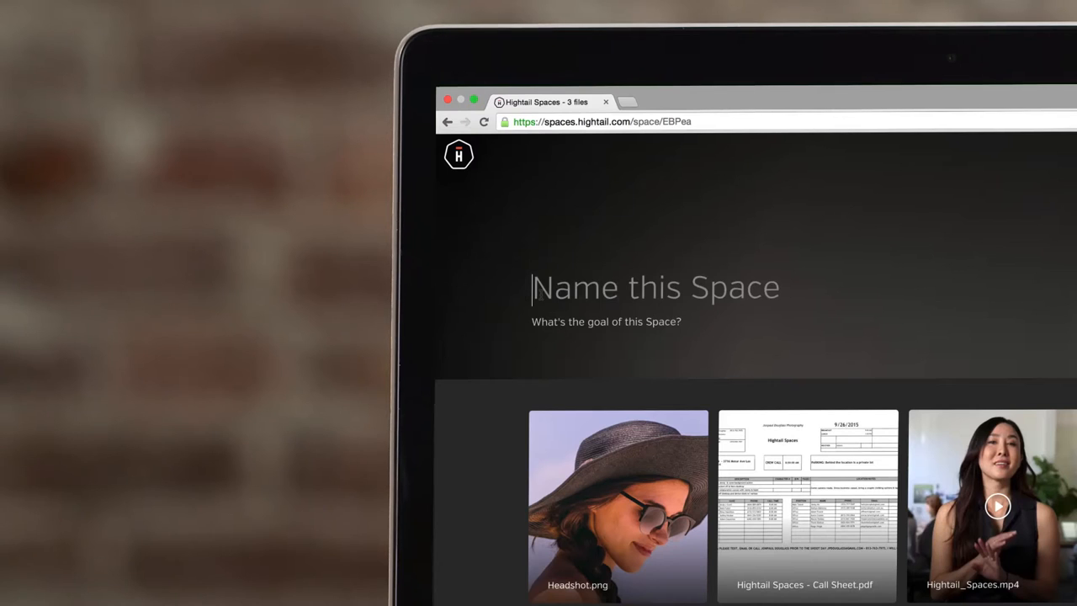
pyautogui.write('Brand Video')
# Name the space 'Brand Video' with the goal 'Create 60 sec promo video for launch'
pyautogui.press('Tab')
pyautogui.write('Create 60 sec promo v')
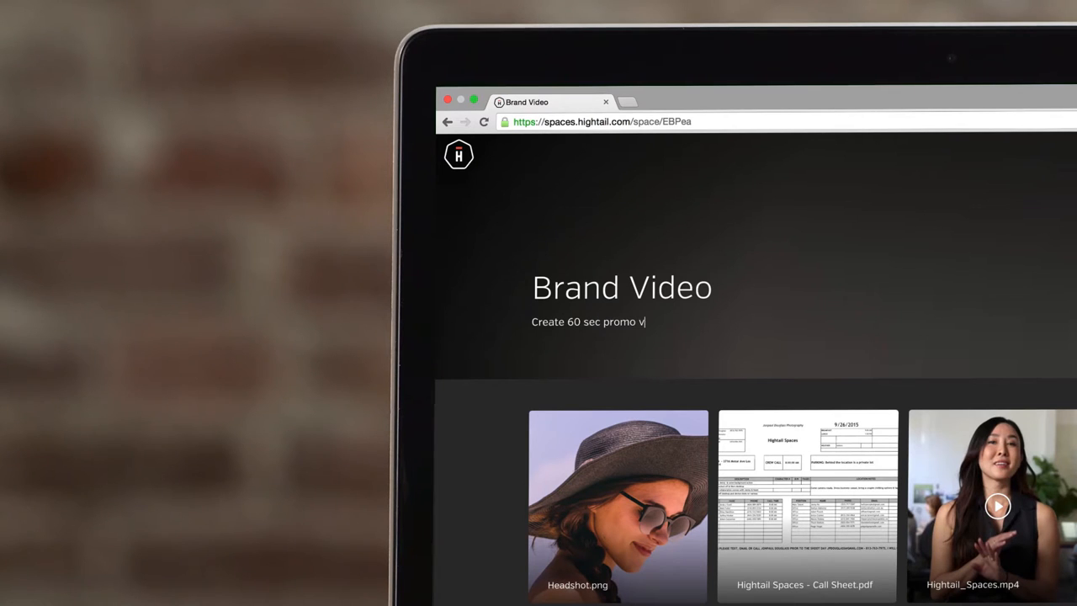
pyautogui.write('ideo for launch')
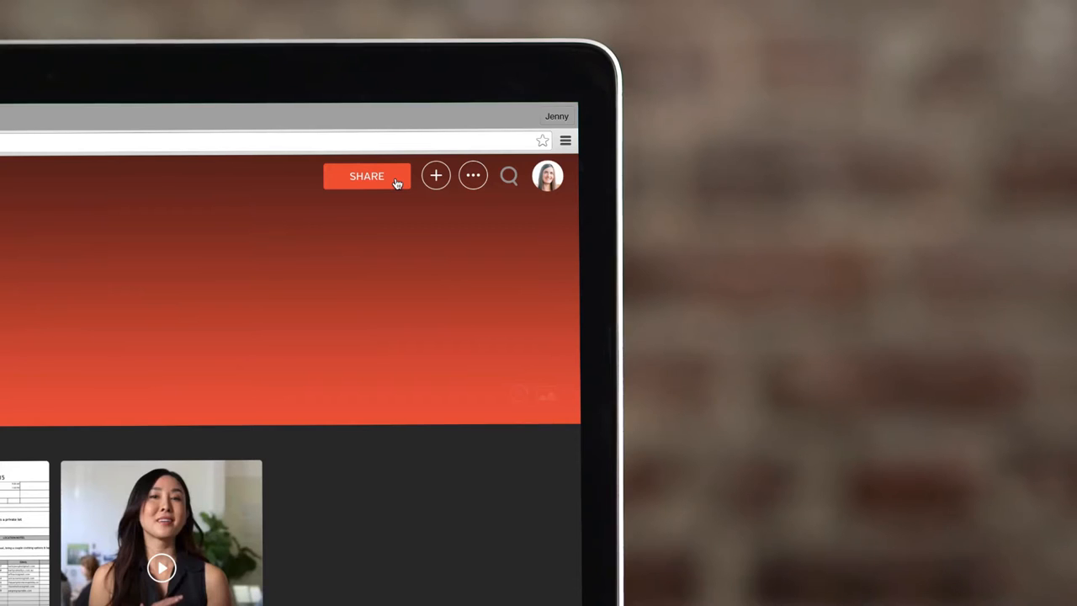
# Share Brand Video with the suggested collaborator and begin drafting a comment on the headshot
pyautogui.click(367, 176)
pyautogui.write('jenn')
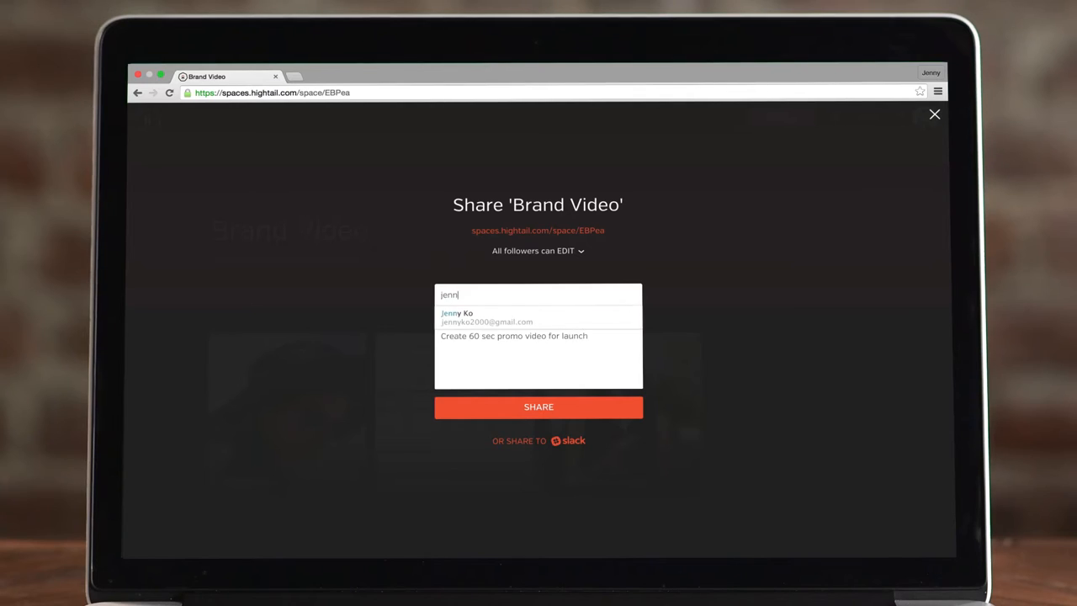
pyautogui.click(486, 321)
pyautogui.click(533, 427)
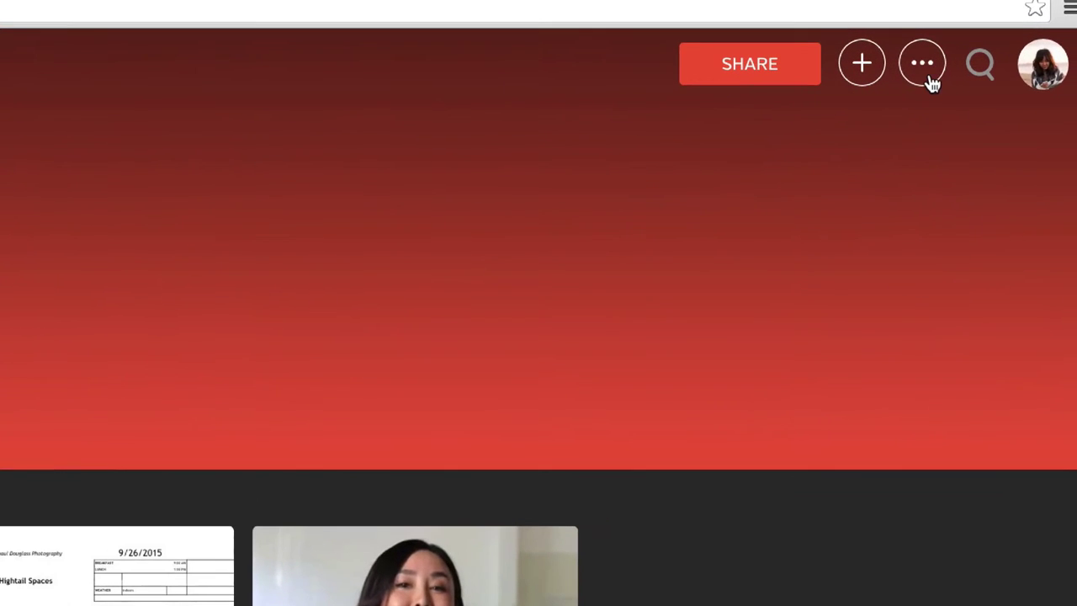
pyautogui.click(923, 67)
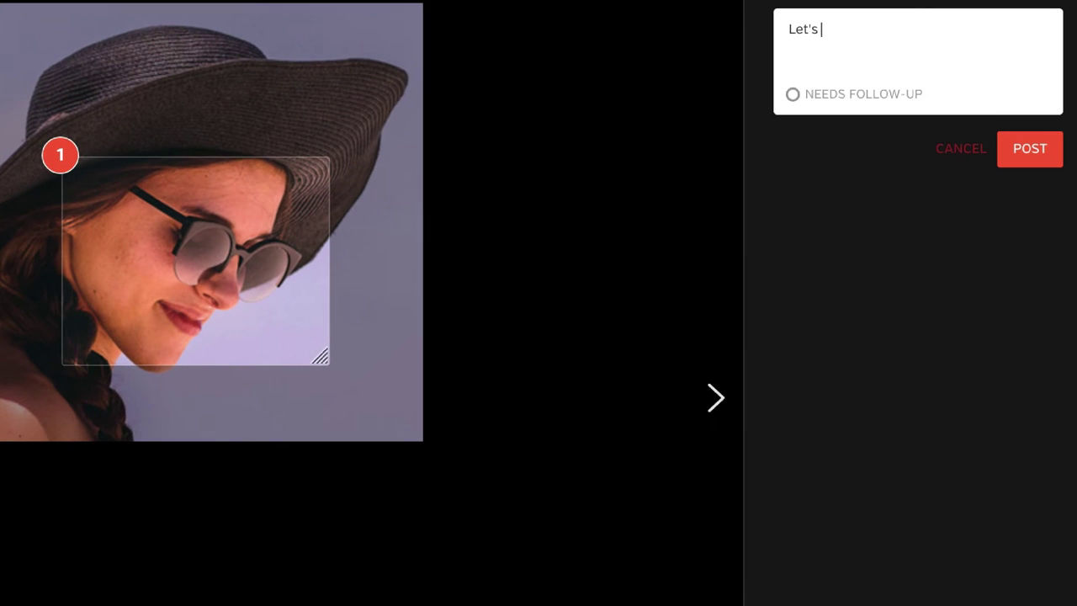
pyautogui.write('lighten up her face')
# Post the headshot comment flagged Needs Follow-Up, then mark the video's top-left with a bumper comment flagged Needs Follow-Up
pyautogui.click(792, 94)
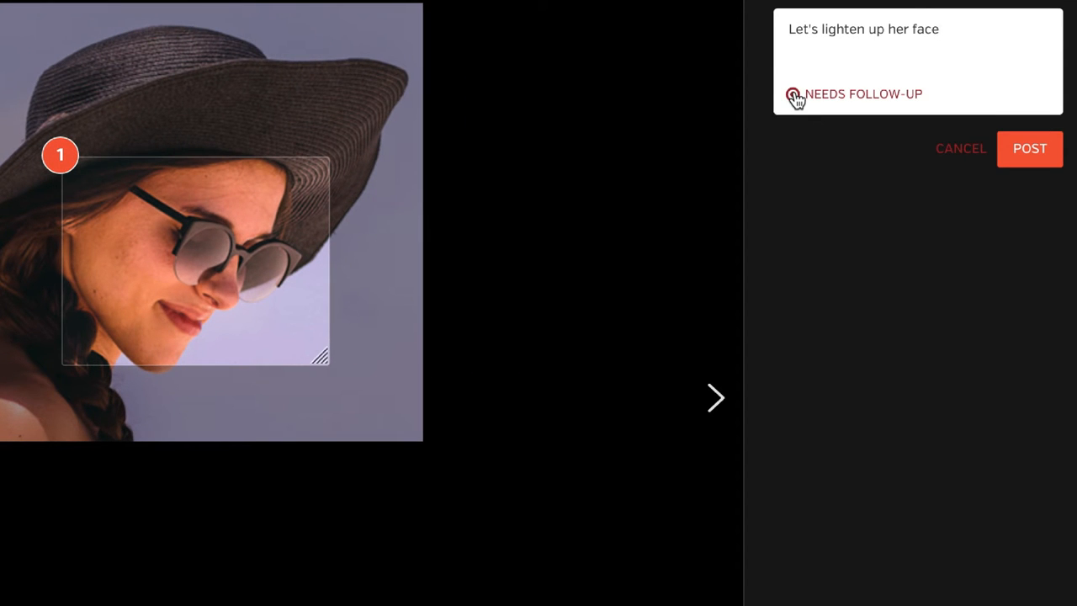
pyautogui.click(1030, 148)
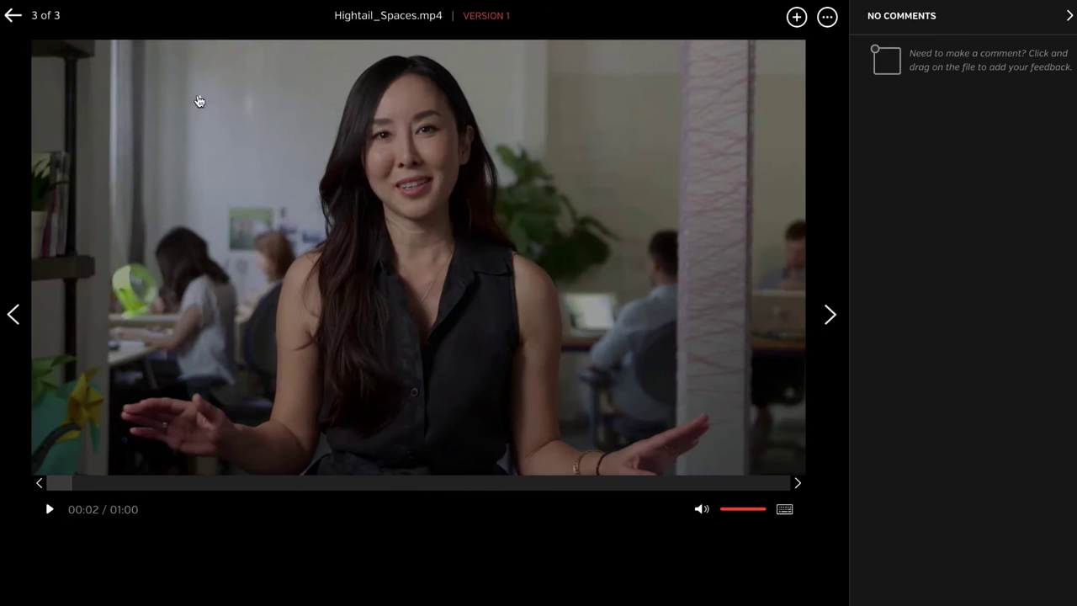
pyautogui.moveTo(159, 57); pyautogui.dragTo(235, 133)
pyautogui.write("Let's add a bumper to the front")
pyautogui.click(883, 102)
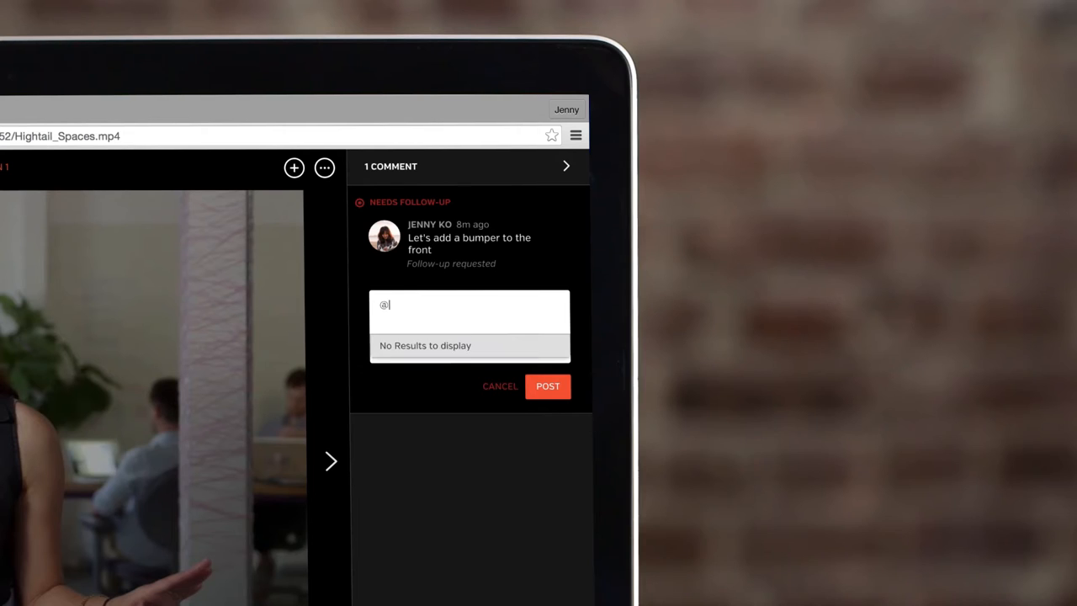
pyautogui.press('Return')
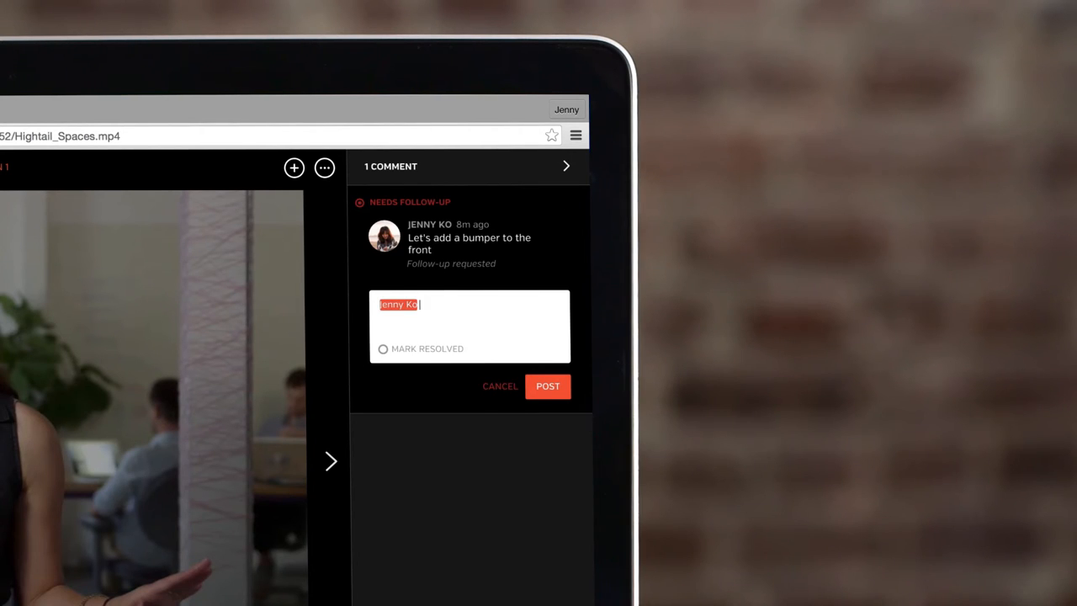
pyautogui.write('make this change asap')
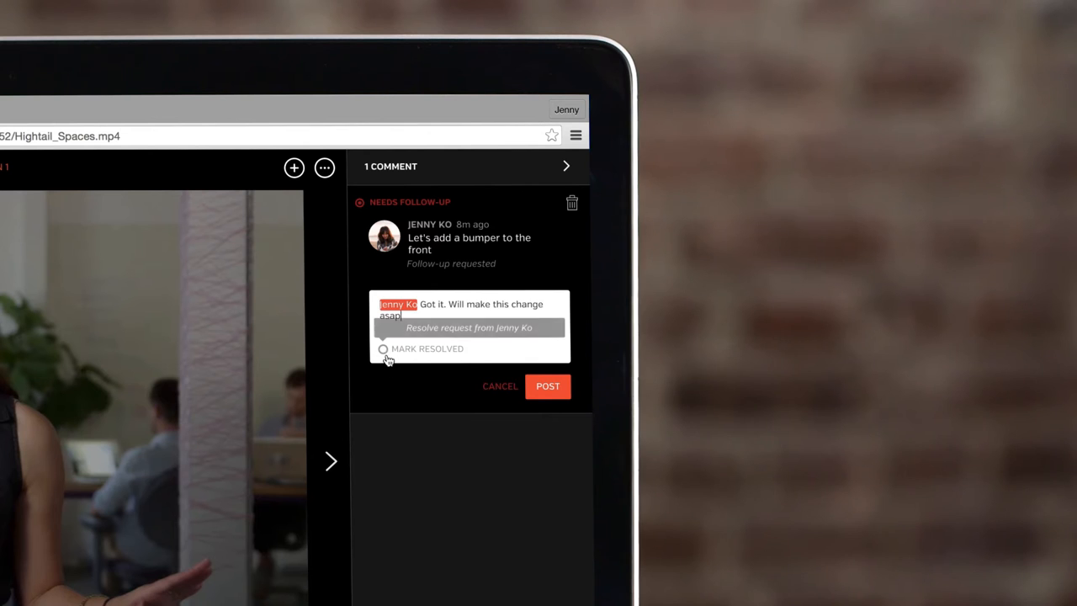
pyautogui.click(383, 348)
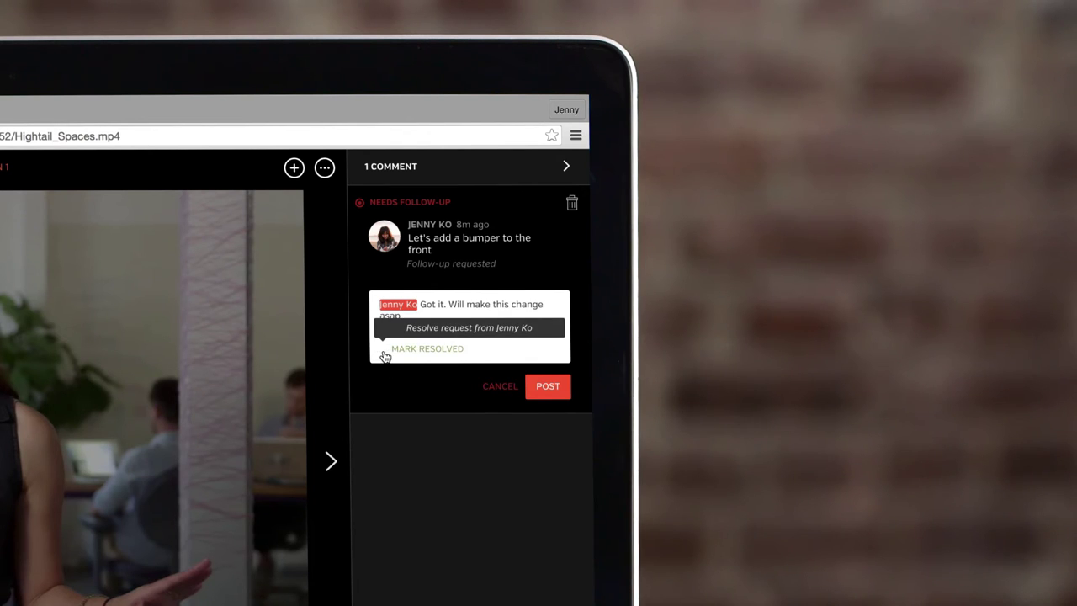
pyautogui.click(548, 385)
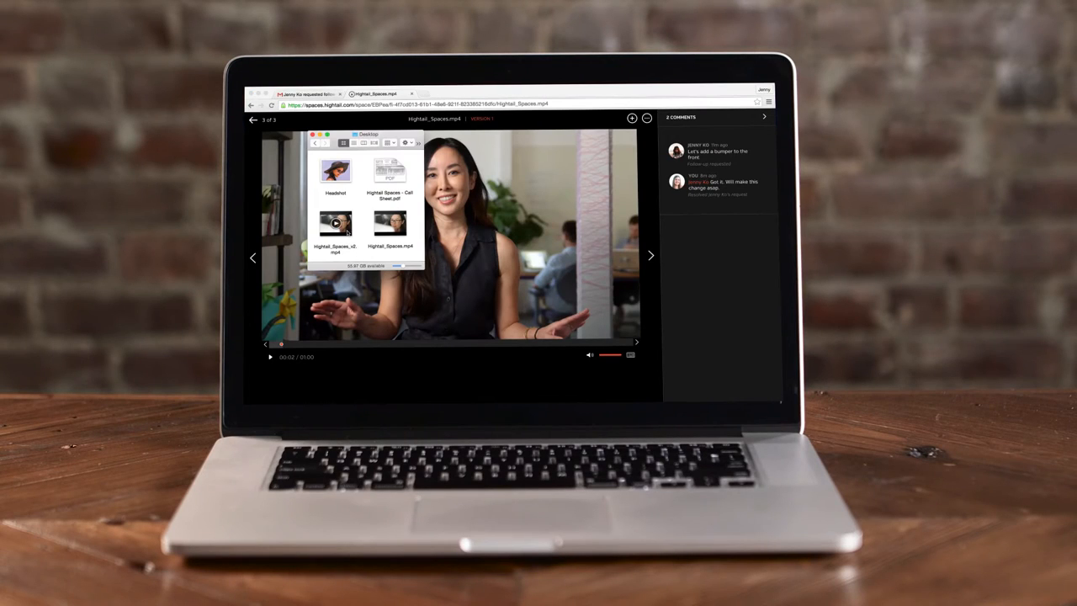
# Upload Hightail_Spaces_v2.mp4 as version 2 of the video and approve it
pyautogui.moveTo(336, 225); pyautogui.dragTo(452, 257)
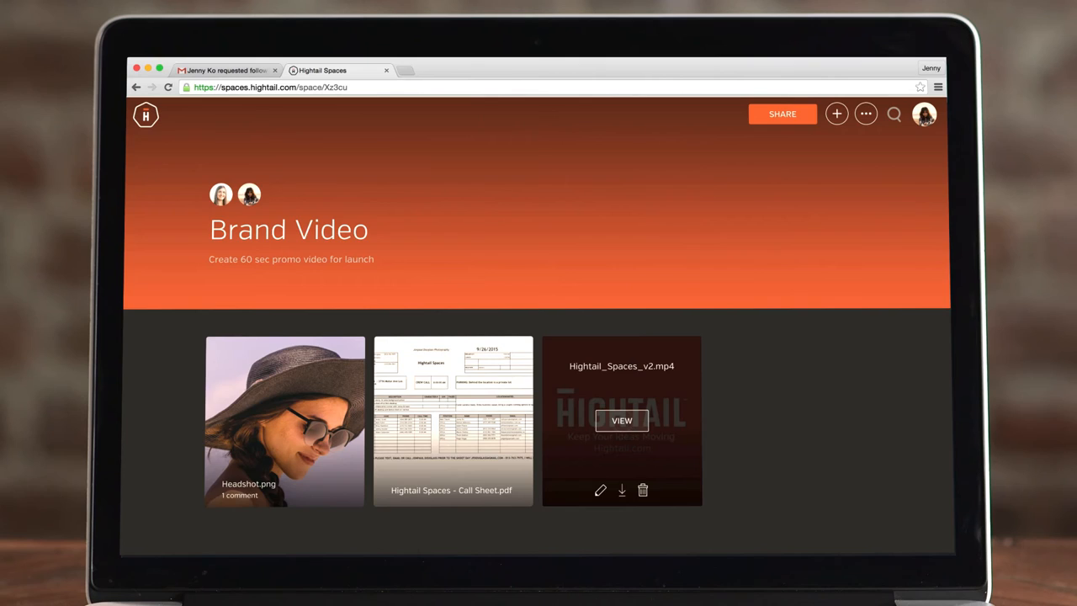
pyautogui.click(622, 420)
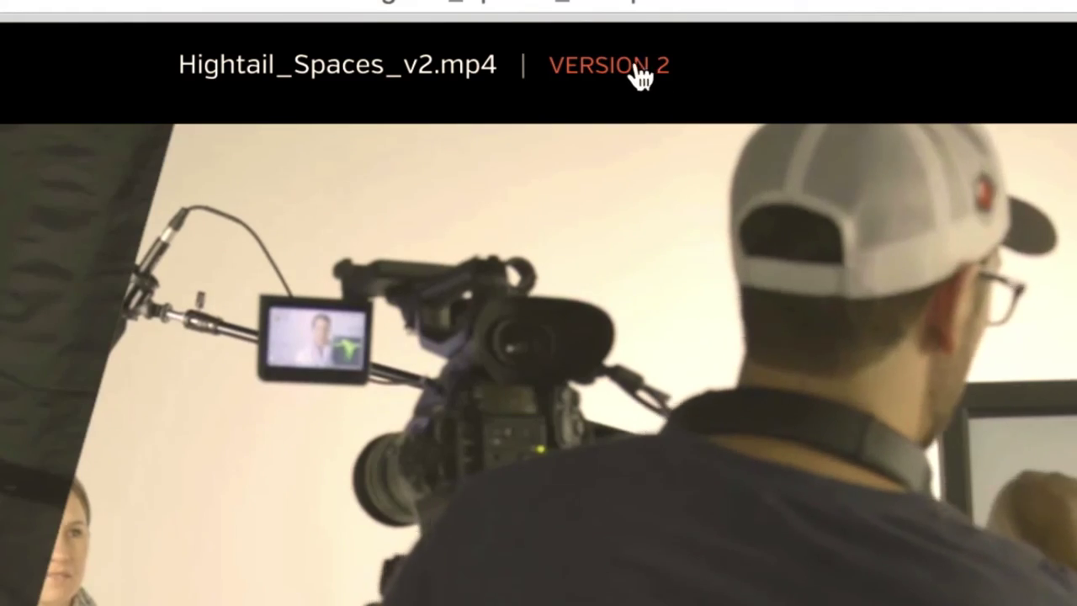
pyautogui.click(609, 66)
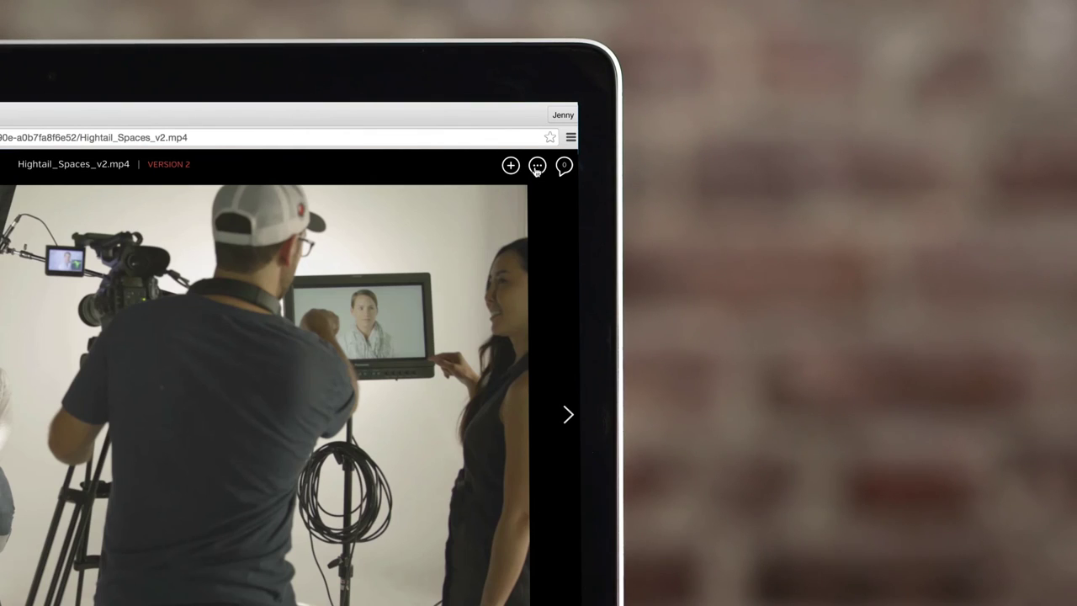
pyautogui.click(537, 166)
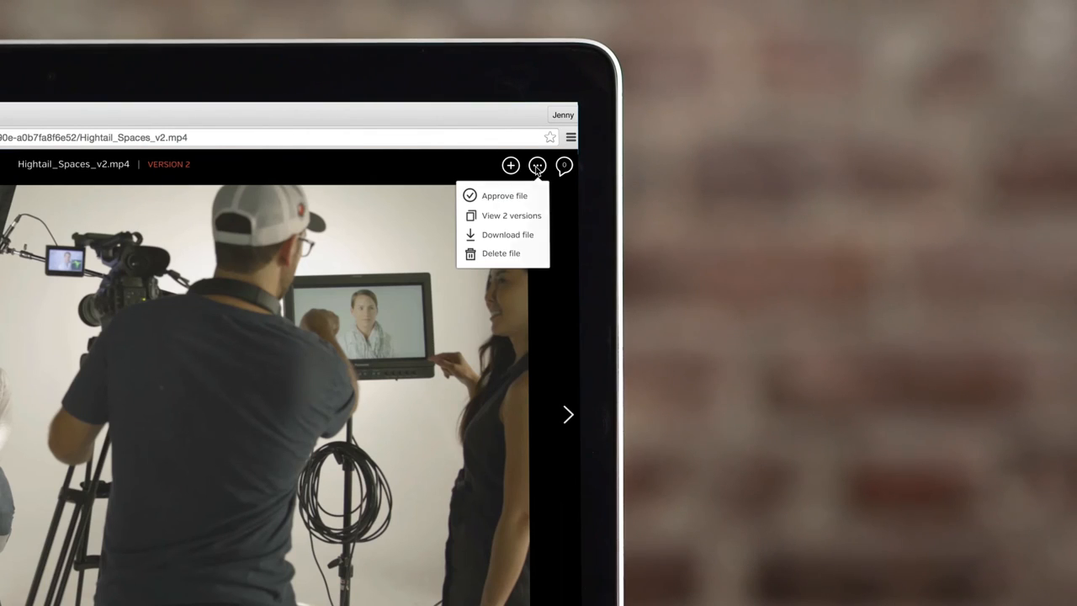
pyautogui.click(504, 195)
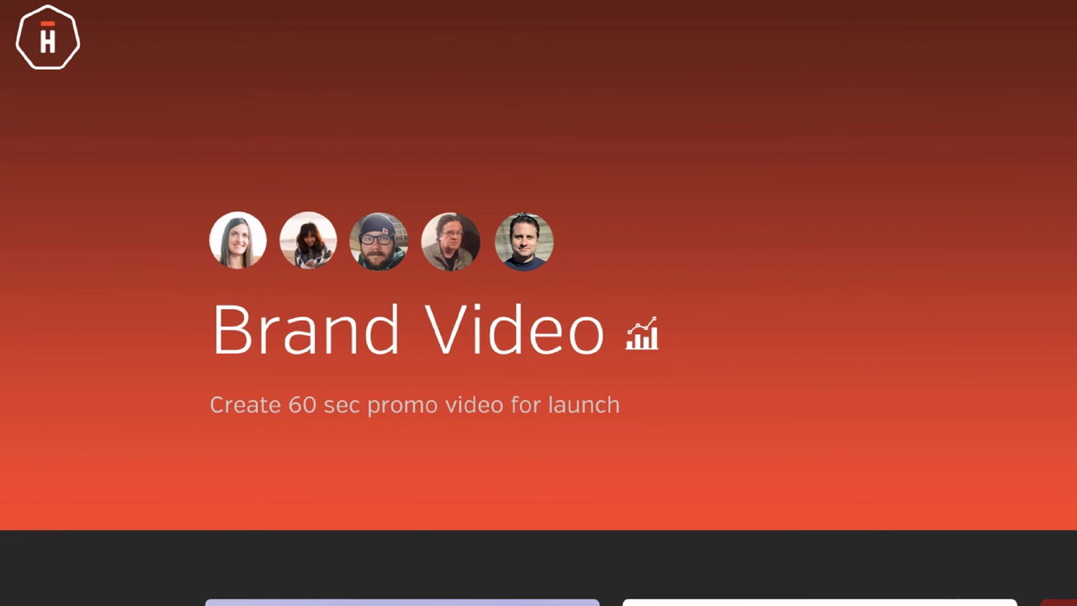
# Show the Brand Video Space Health dashboard with score 10, three files and three comments
pyautogui.click(643, 335)
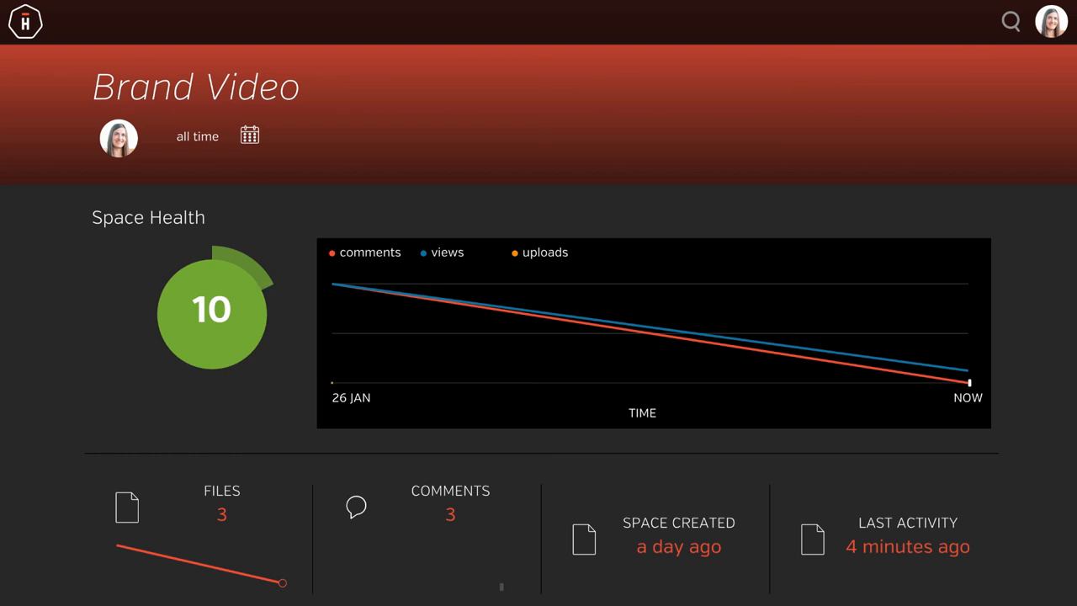
pyautogui.scroll(-4, 539, 337)
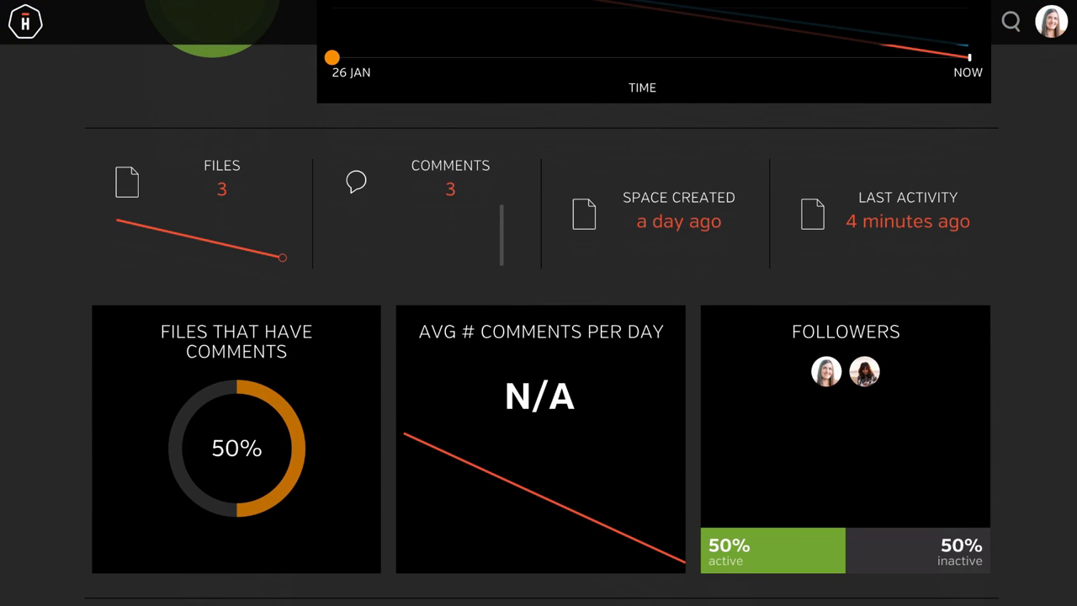